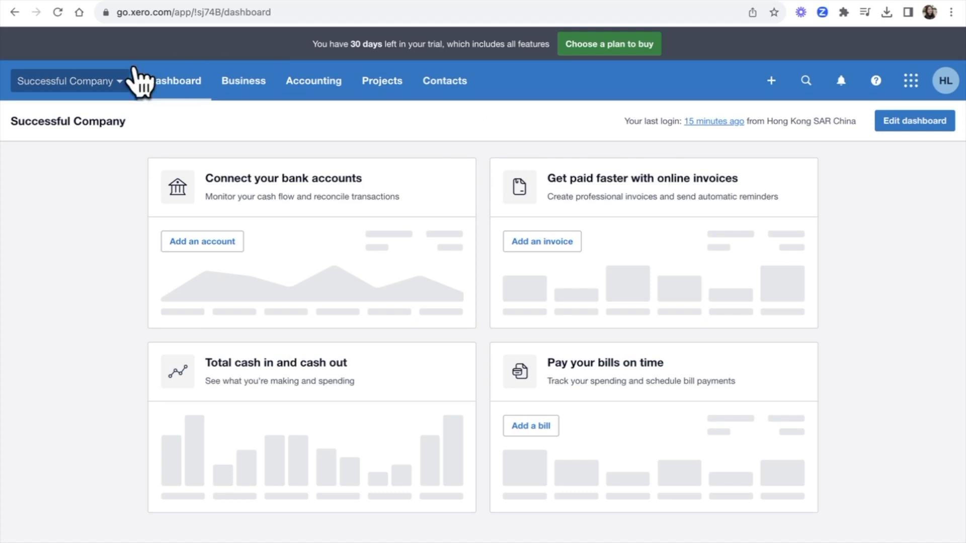
Open Hubdoc from the Successful Company organisation, agree to its terms of use, privacy policy and ownership terms, and start the setup
{"action": "left_click", "coordinate": [108, 81]}
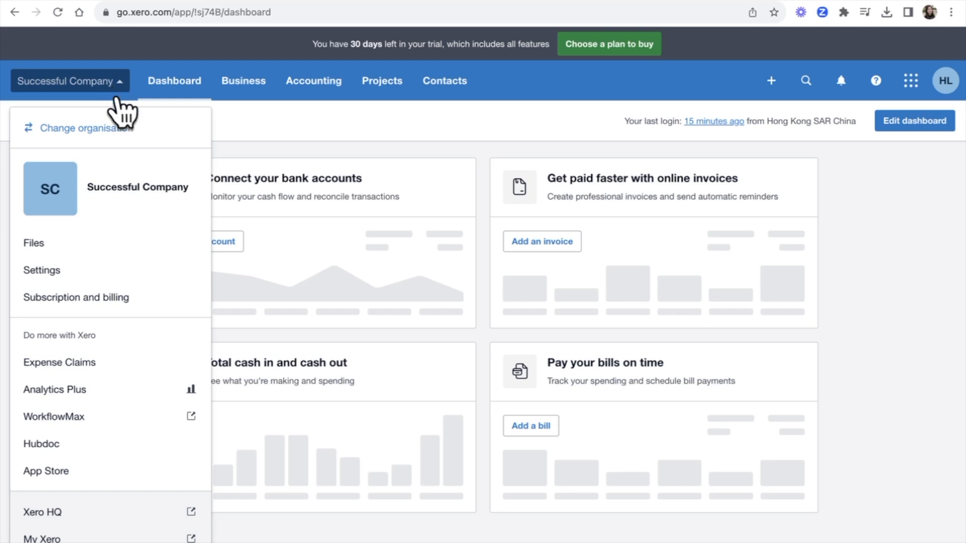
{"action": "left_click", "coordinate": [70, 453]}
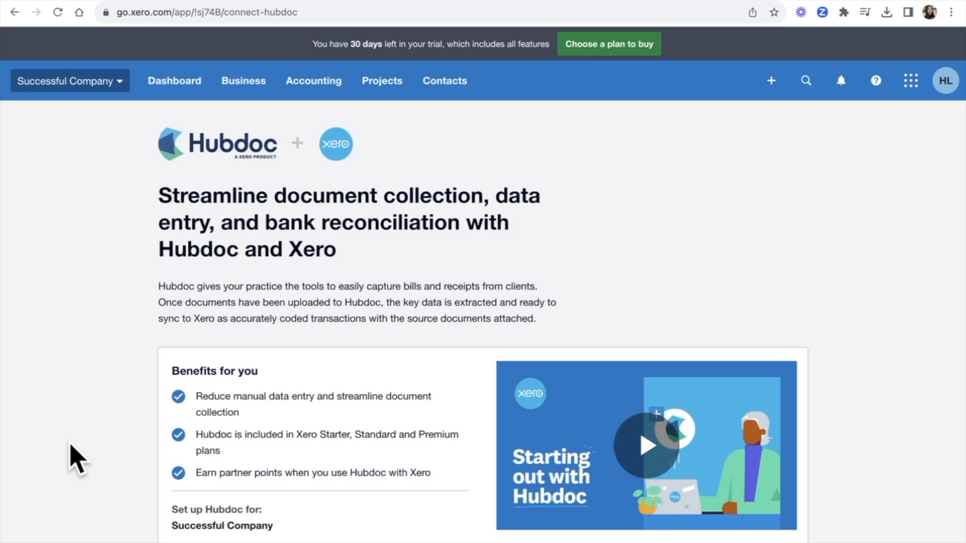
{"action": "scroll", "coordinate": [76, 459], "scroll_direction": "down", "scroll_amount": 3}
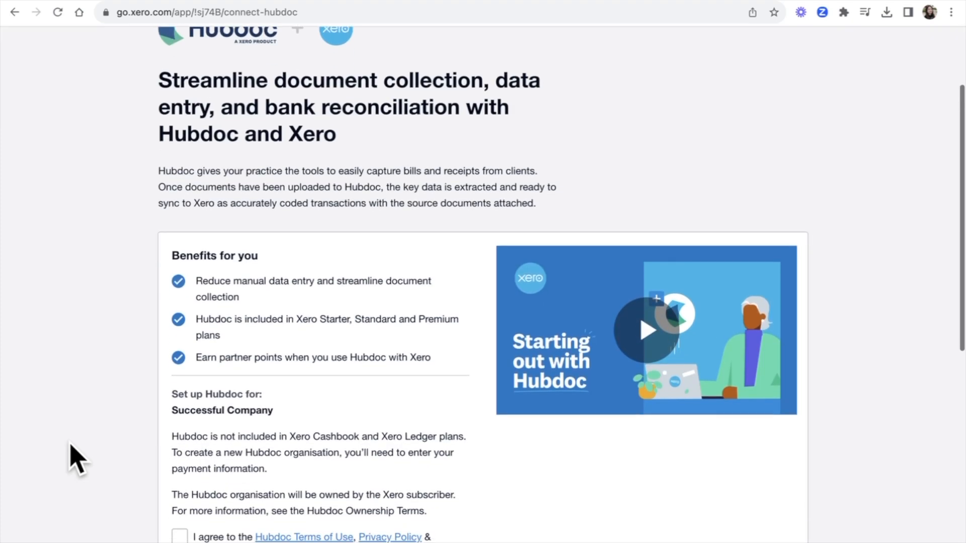
{"action": "scroll", "coordinate": [76, 459], "scroll_direction": "down", "scroll_amount": 1}
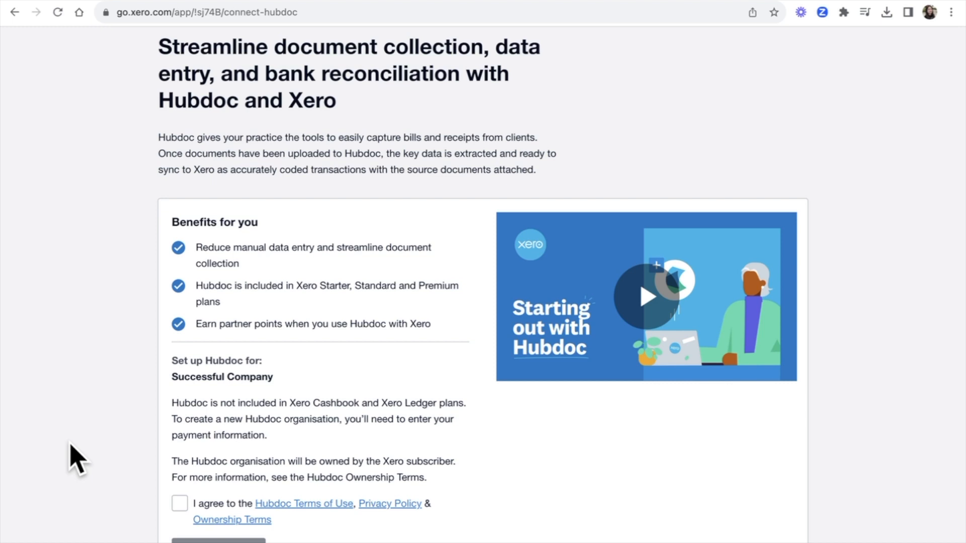
{"action": "left_click", "coordinate": [179, 503]}
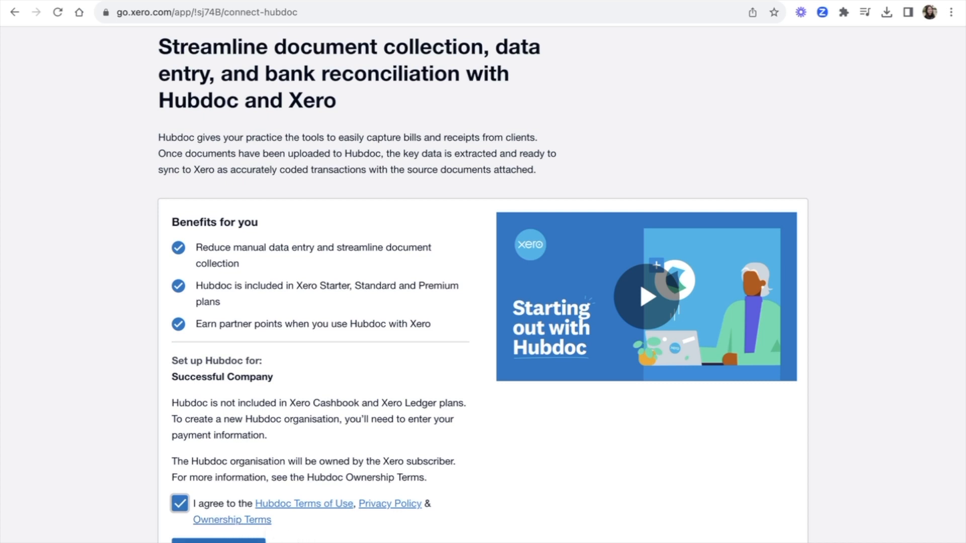
{"action": "left_click", "coordinate": [219, 542]}
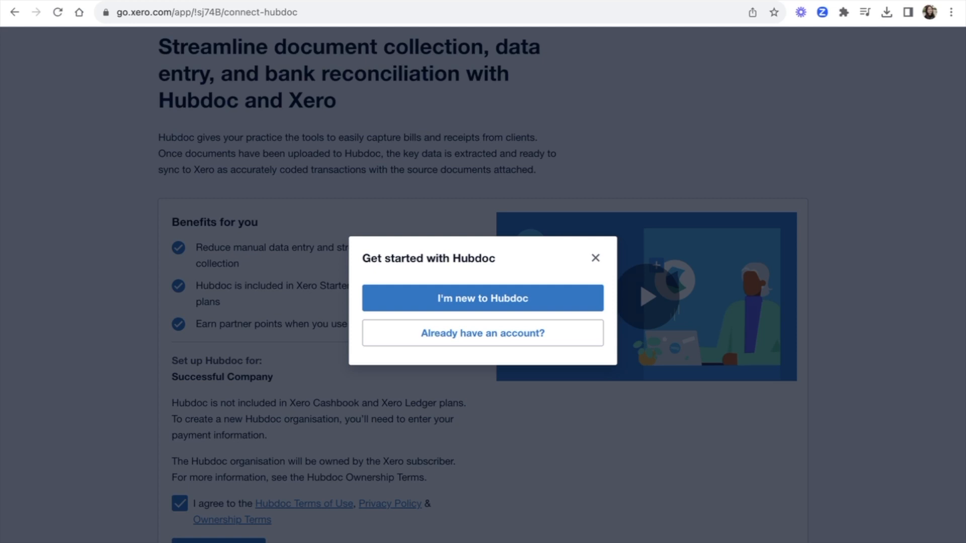
Sign in to the existing Hubdoc account with Xero and allow Hubdoc access to the Successful Company organisation
{"action": "left_click", "coordinate": [533, 334]}
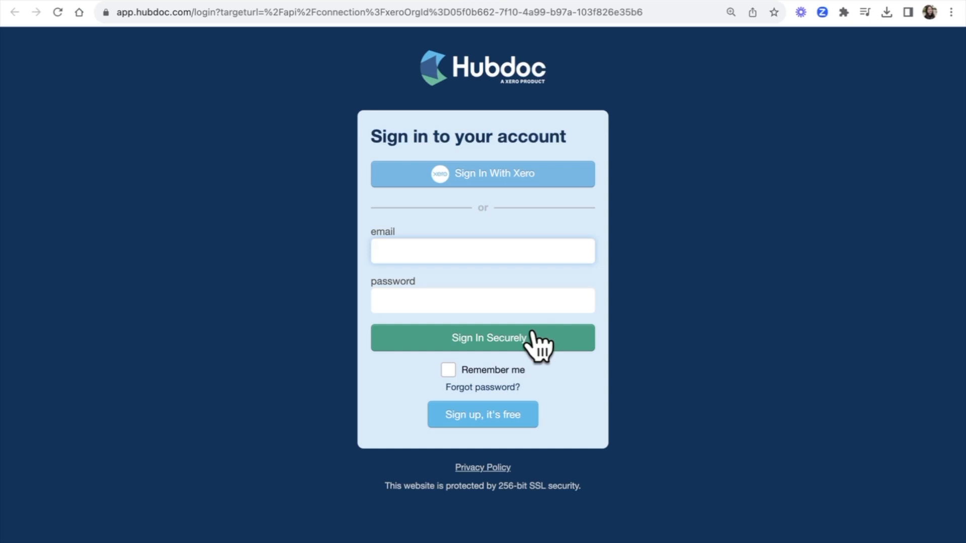
{"action": "left_click", "coordinate": [551, 185]}
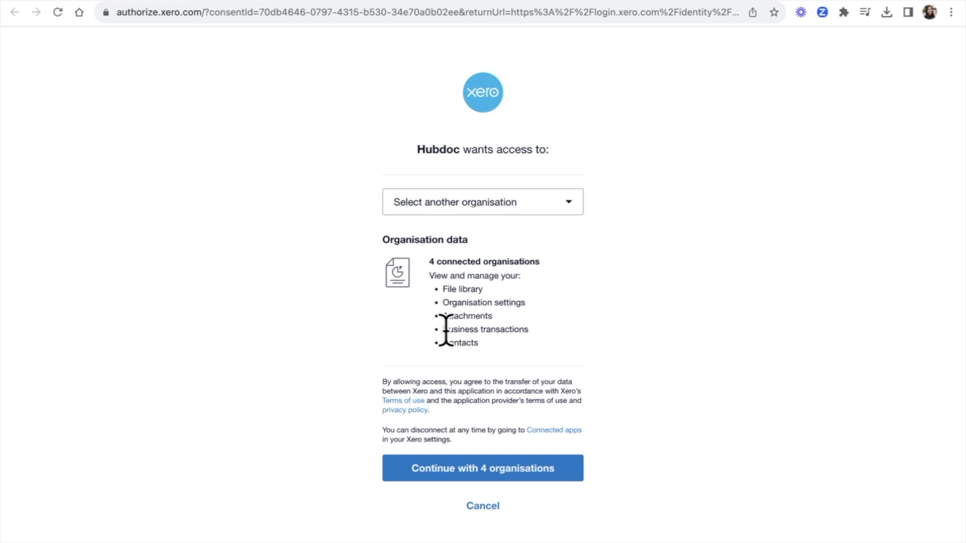
{"action": "left_click", "coordinate": [566, 203]}
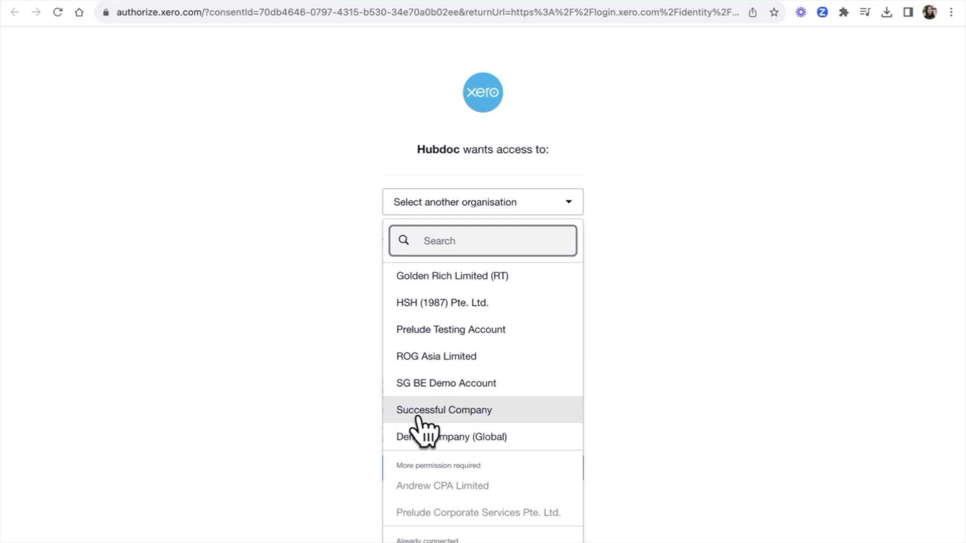
{"action": "left_click", "coordinate": [473, 418]}
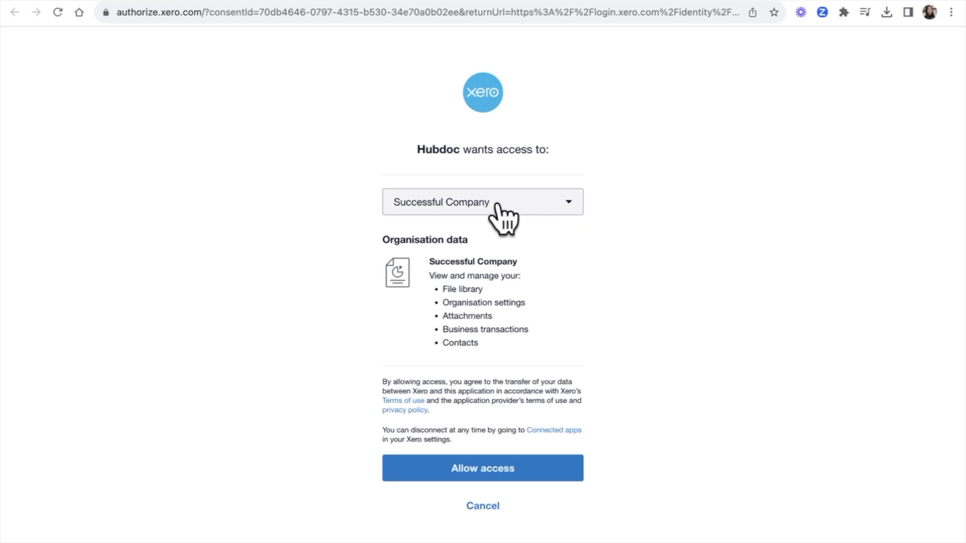
{"action": "left_click", "coordinate": [469, 475]}
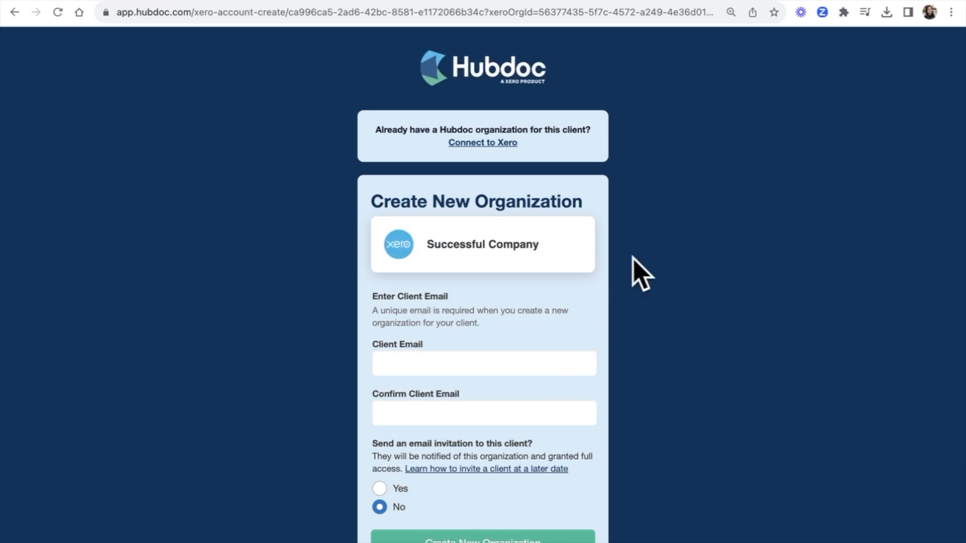
Create the new Hubdoc organization for Successful Company with the client's email entered and confirmed, and dismiss the welcome message
{"action": "scroll", "coordinate": [639, 274], "scroll_direction": "down", "scroll_amount": 2}
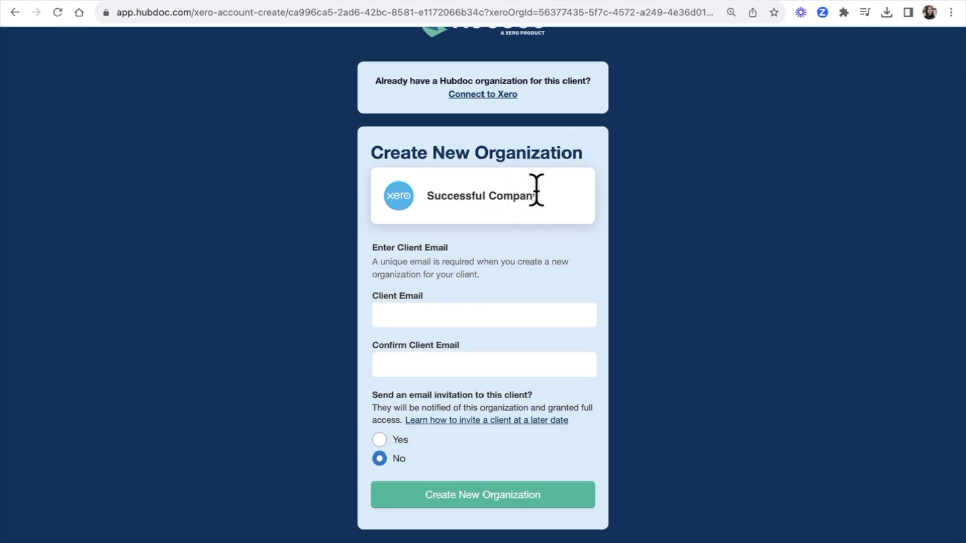
{"action": "left_click", "coordinate": [440, 310]}
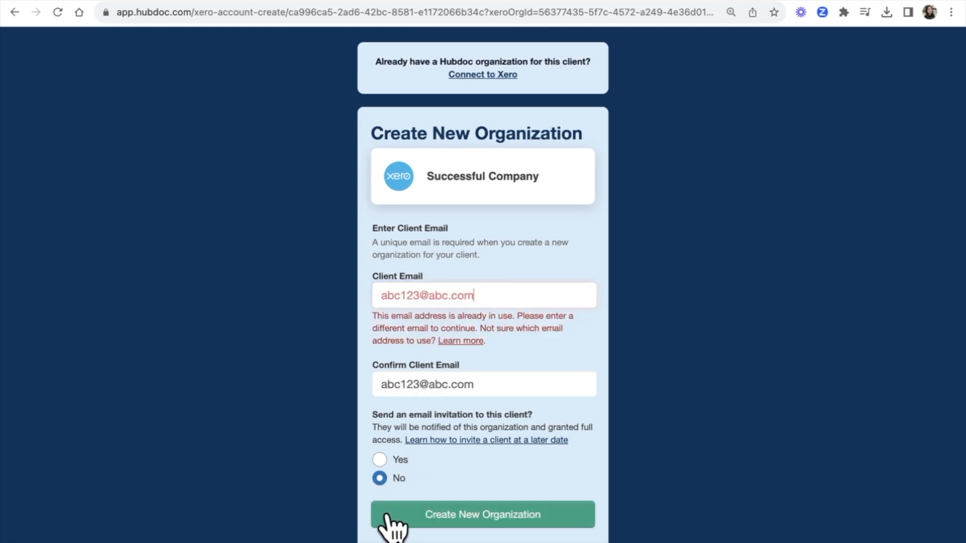
{"action": "left_click", "coordinate": [523, 518]}
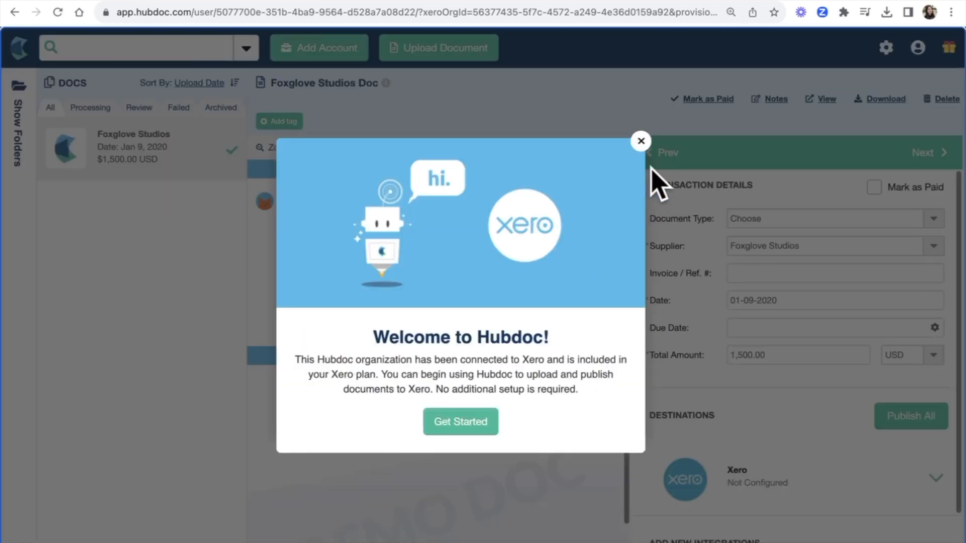
{"action": "left_click", "coordinate": [641, 141]}
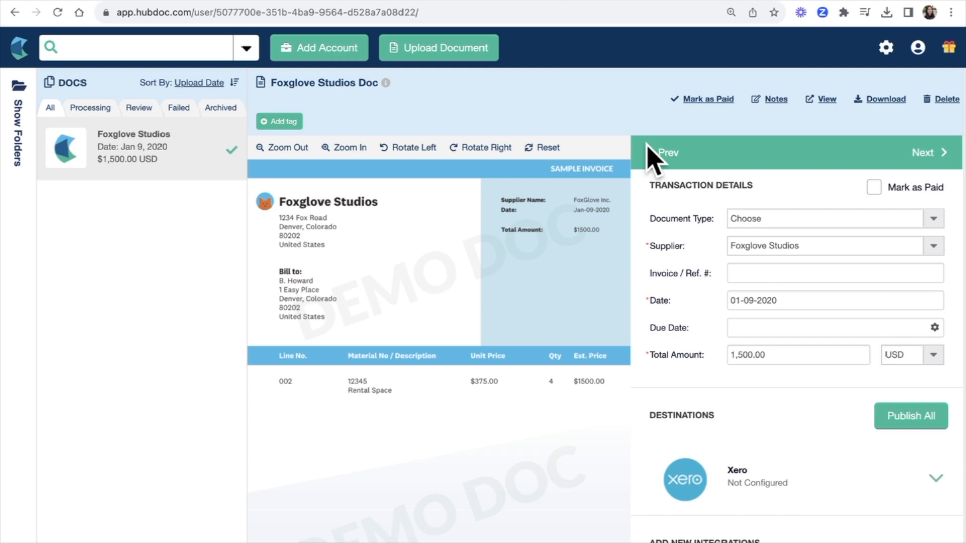
Examine the accounting and cloud storage integrations in the Hubdoc settings, including which organisation Xero is connected to
{"action": "left_click", "coordinate": [888, 53]}
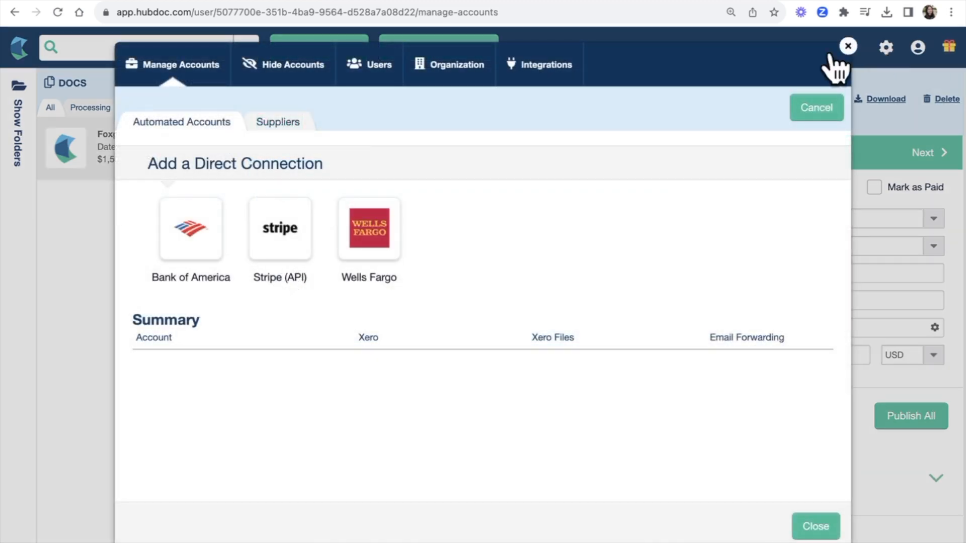
{"action": "left_click", "coordinate": [565, 79]}
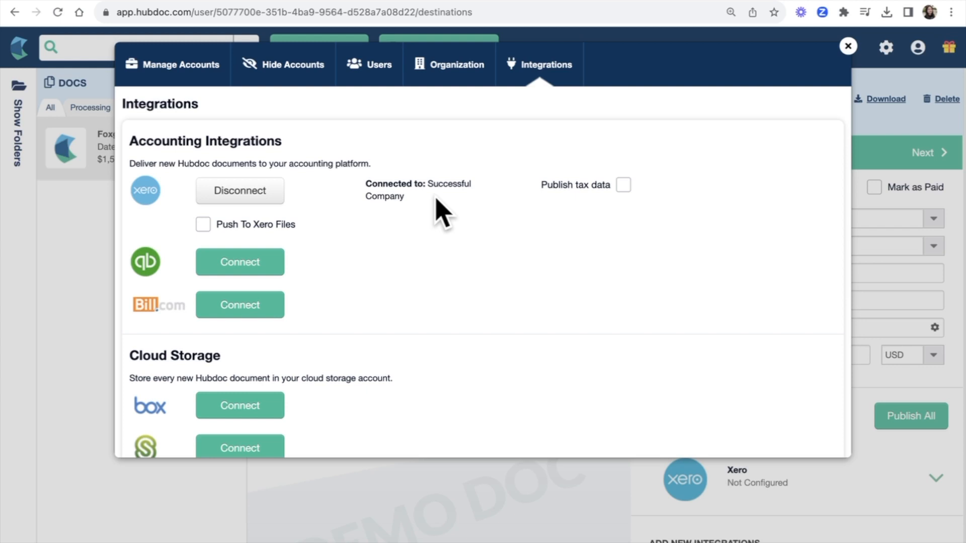
{"action": "scroll", "coordinate": [436, 200], "scroll_direction": "down", "scroll_amount": 3}
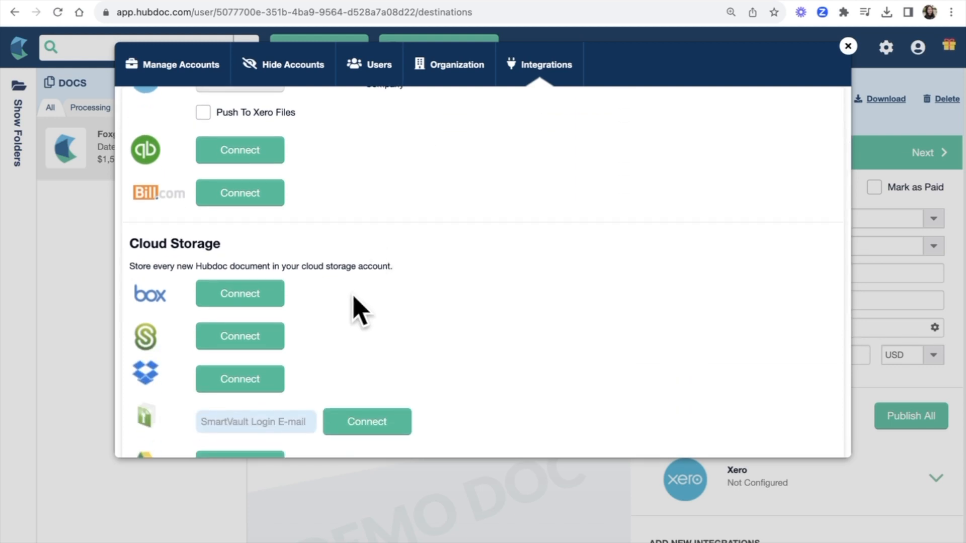
{"action": "scroll", "coordinate": [355, 309], "scroll_direction": "down", "scroll_amount": 2}
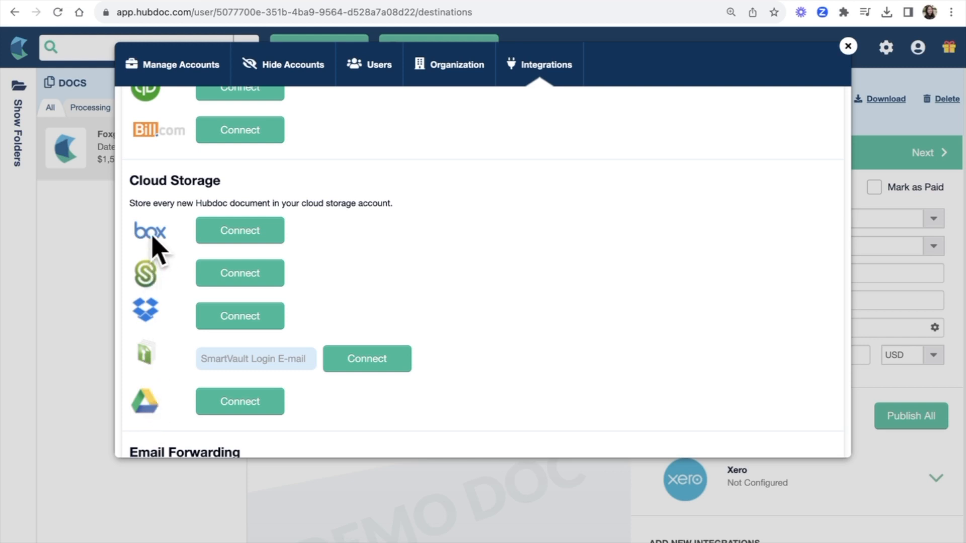
{"action": "scroll", "coordinate": [449, 249], "scroll_direction": "up", "scroll_amount": 5}
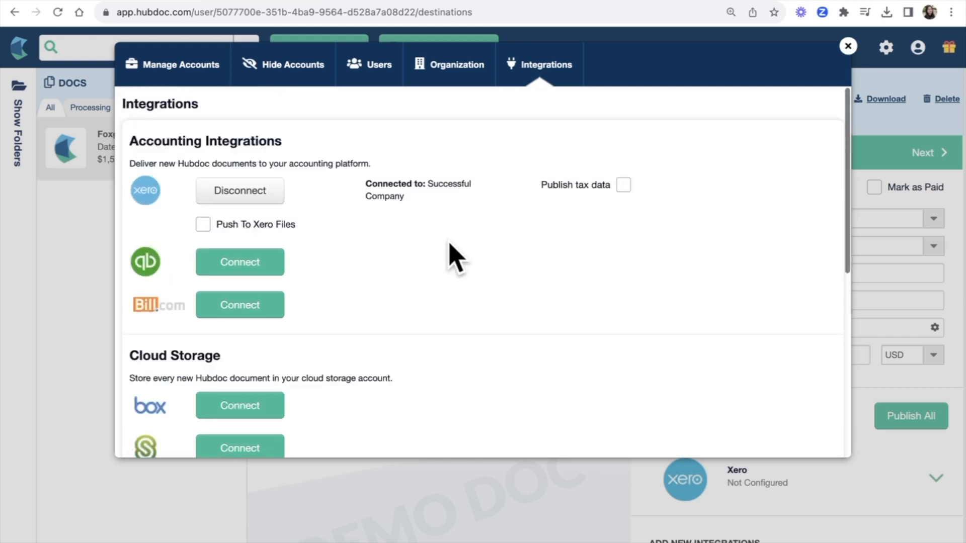
Set the base currency to SGD in the organization settings
{"action": "left_click", "coordinate": [445, 73]}
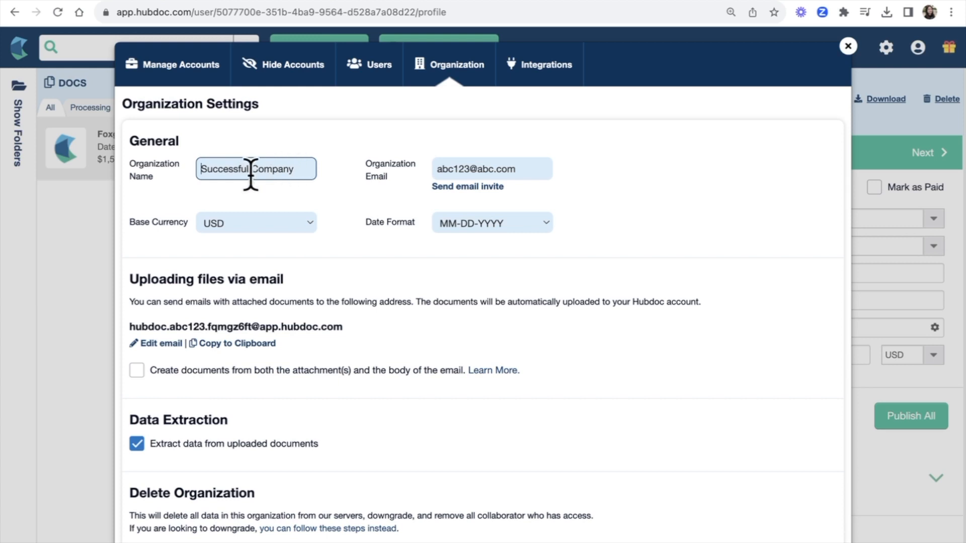
{"action": "key", "text": "Tab"}
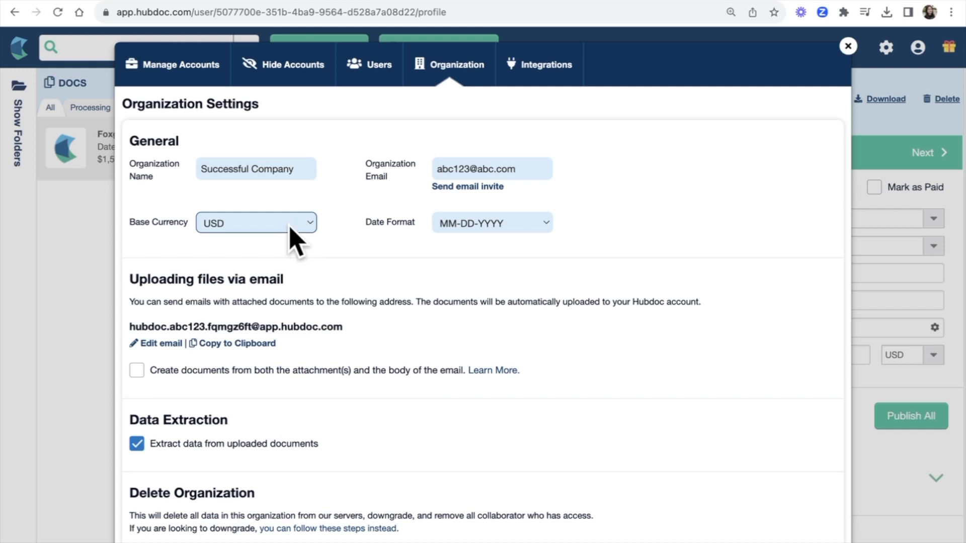
{"action": "left_click", "coordinate": [291, 230]}
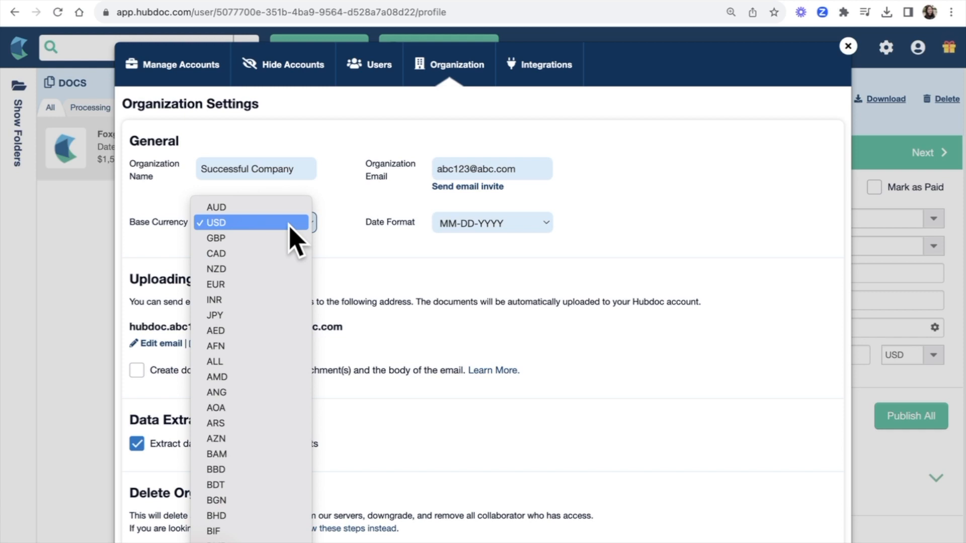
{"action": "type", "text": "sgd"}
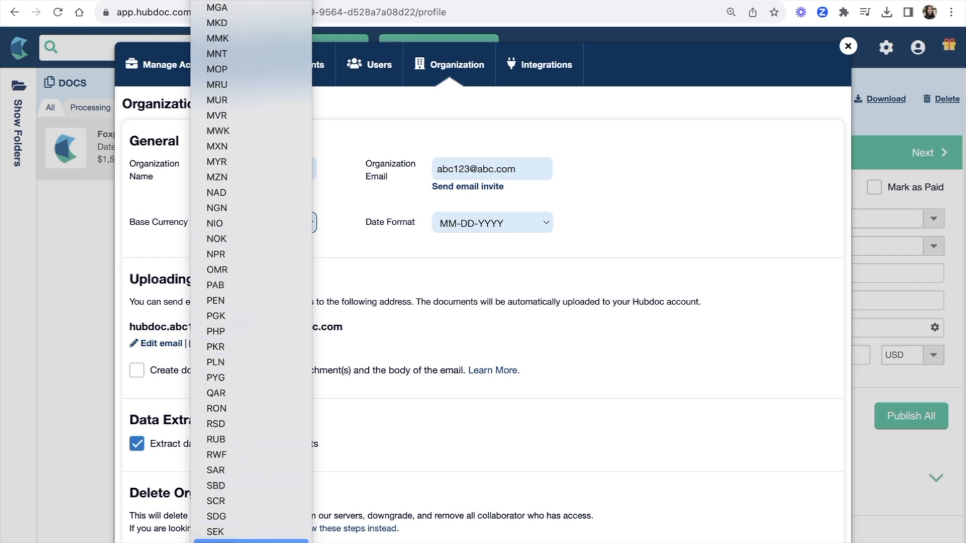
{"action": "left_click", "coordinate": [227, 541]}
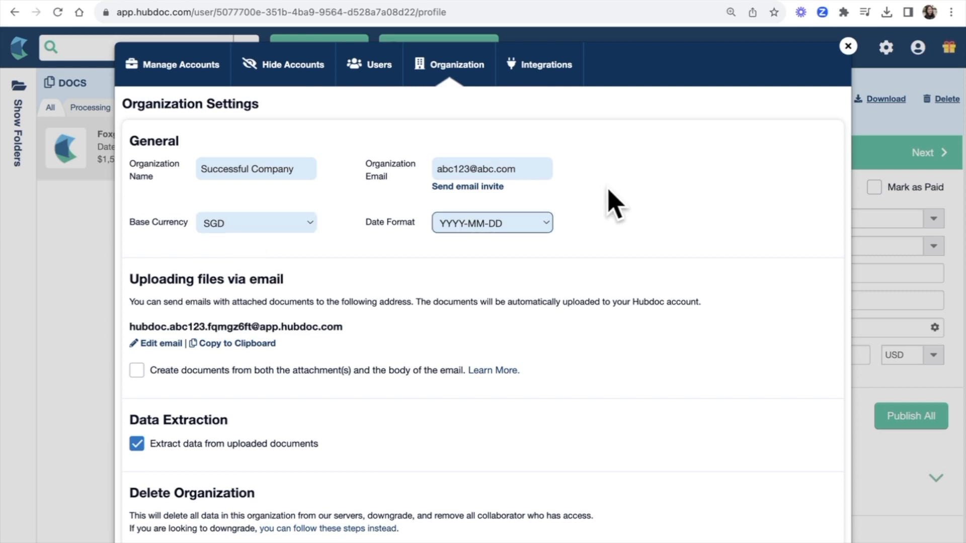
Set the organization's date format to DD-MM-YYYY and save the changes
{"action": "left_click", "coordinate": [538, 223]}
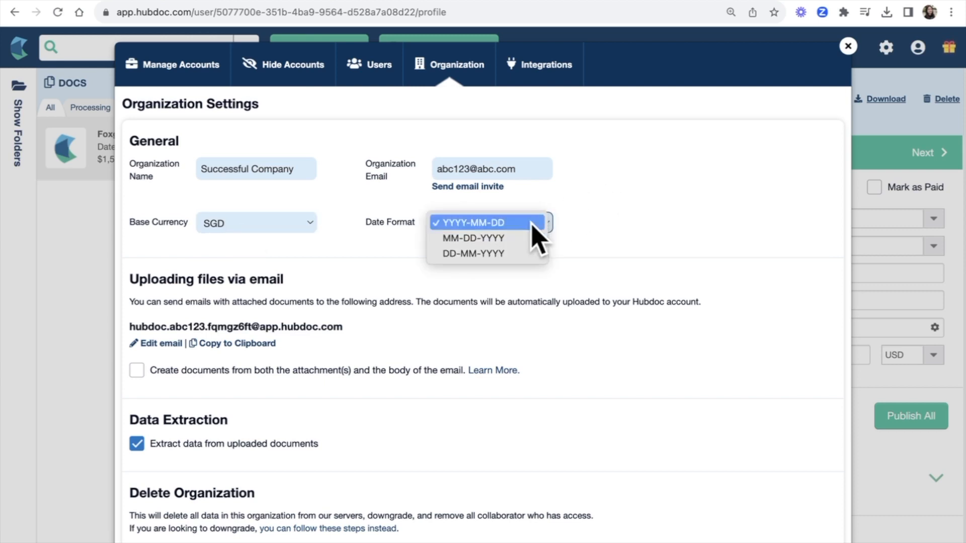
{"action": "left_click", "coordinate": [455, 254]}
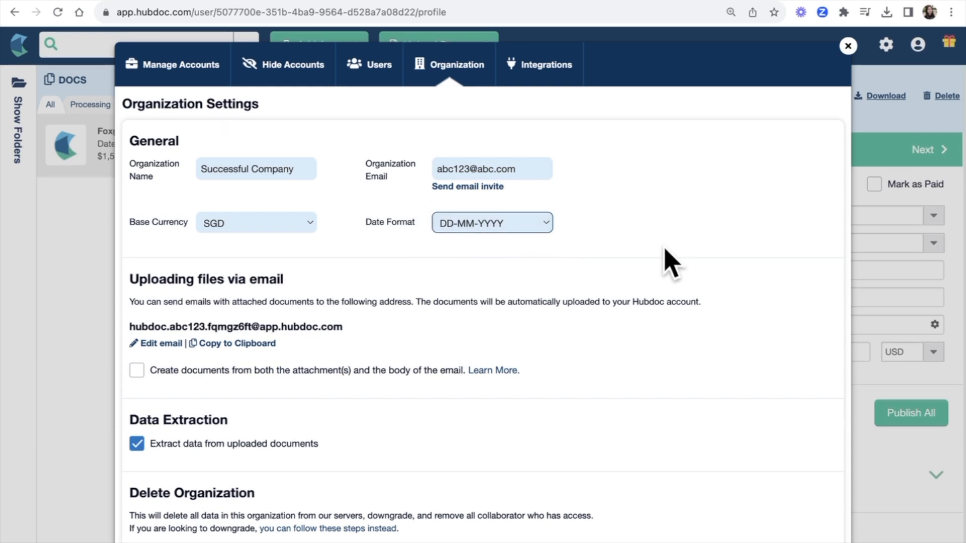
{"action": "key", "text": "ctrl+minus"}
{"action": "left_click", "coordinate": [751, 490]}
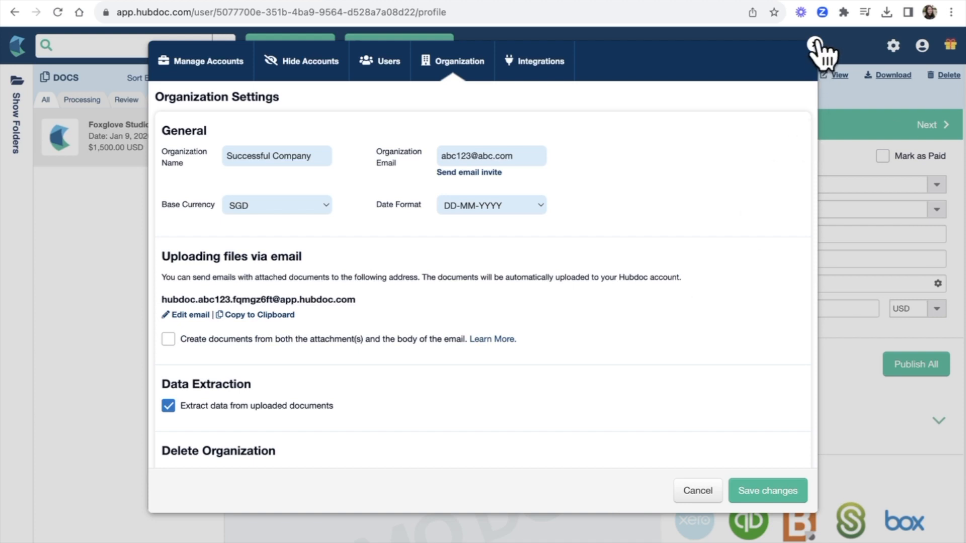
Check the organization email in the general settings and open the list of users who manage the organization
{"action": "left_click_drag", "start_coordinate": [443, 157], "coordinate": [547, 157]}
{"action": "left_click", "coordinate": [559, 160]}
{"action": "triple_click", "coordinate": [528, 156]}
{"action": "left_click", "coordinate": [527, 156]}
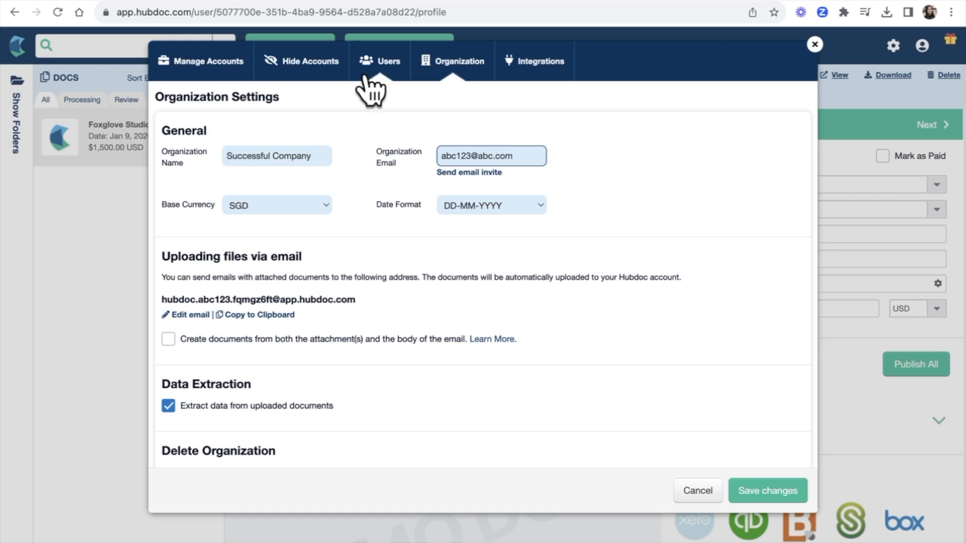
{"action": "left_click", "coordinate": [387, 83]}
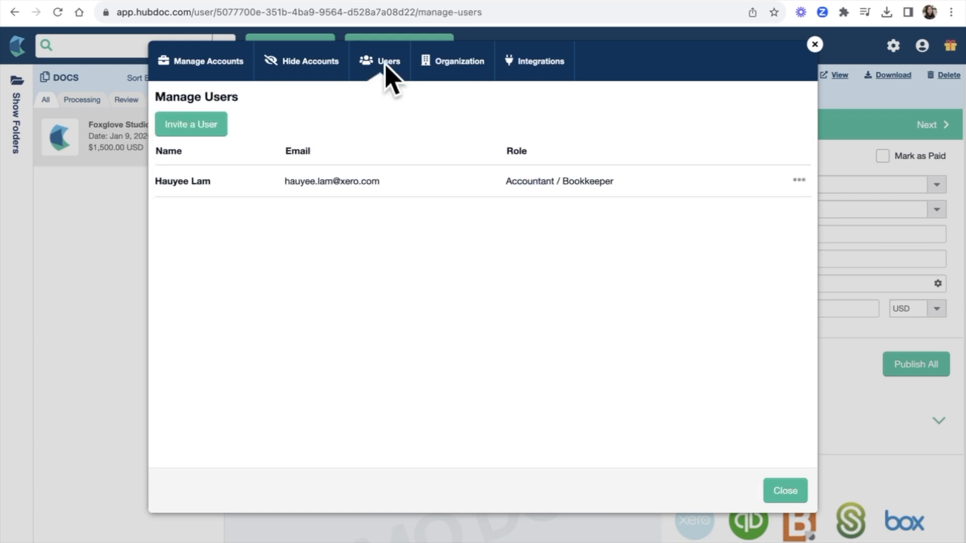